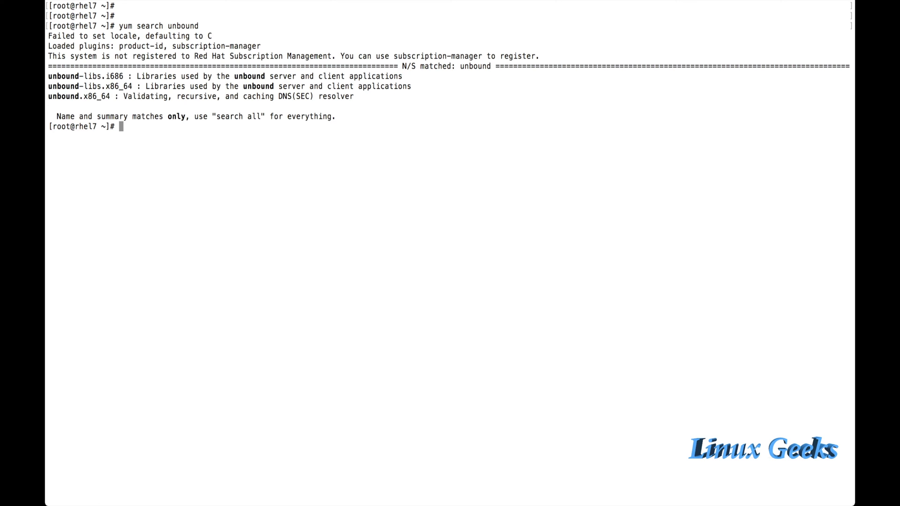
Step: Highlight the unbound.x86_64 line in the yum search results, then clear the selection
left_click_drag(48, 96, 110, 96)
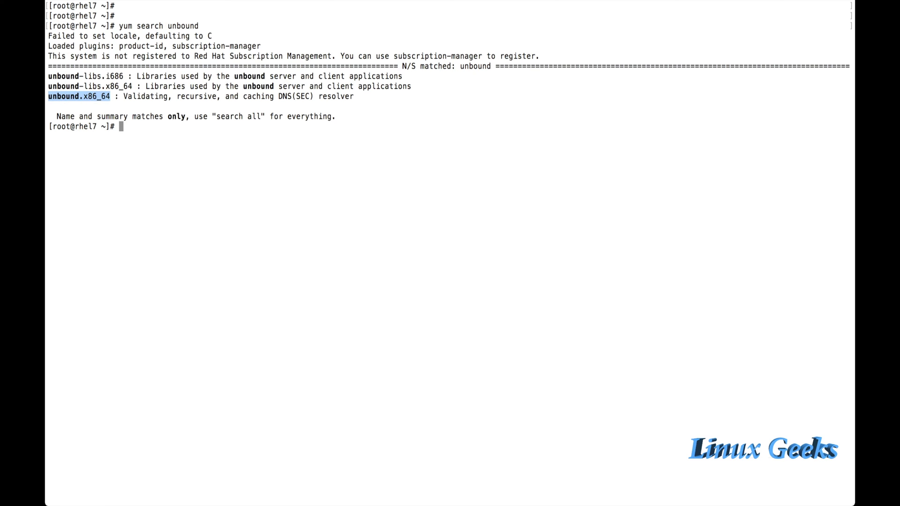
left_click_drag(110, 96, 354, 96)
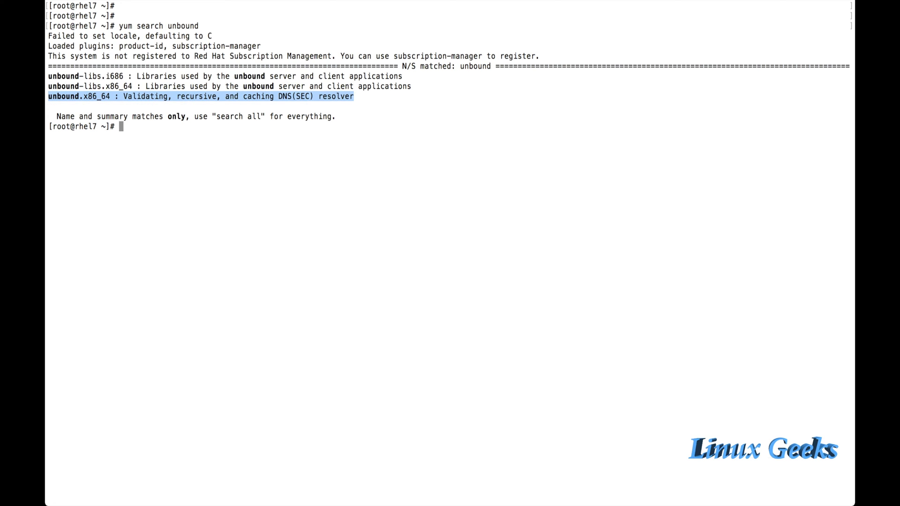
left_click(353, 96)
type("yum indo")
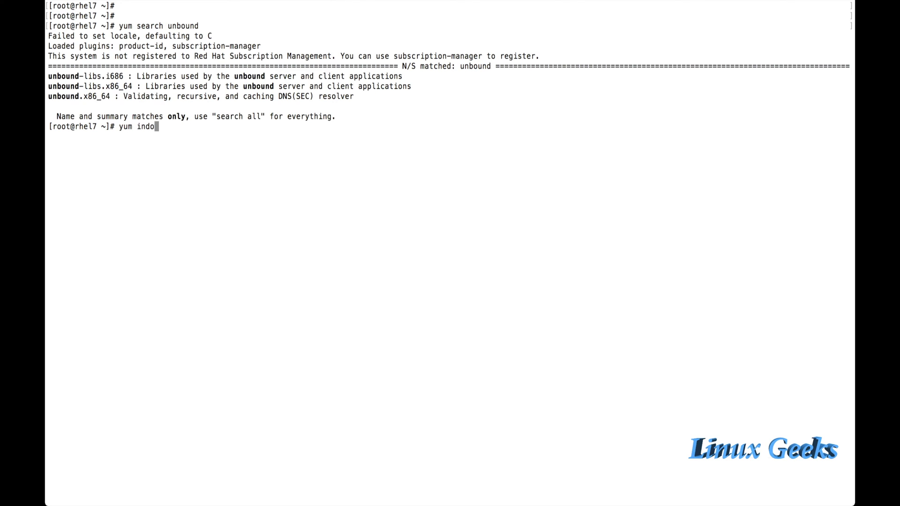
Step: Run 'yum info unbound' and highlight the 'local' repository and the description paragraph
key("BackSpace")
type("fo unbound")
key("Return")
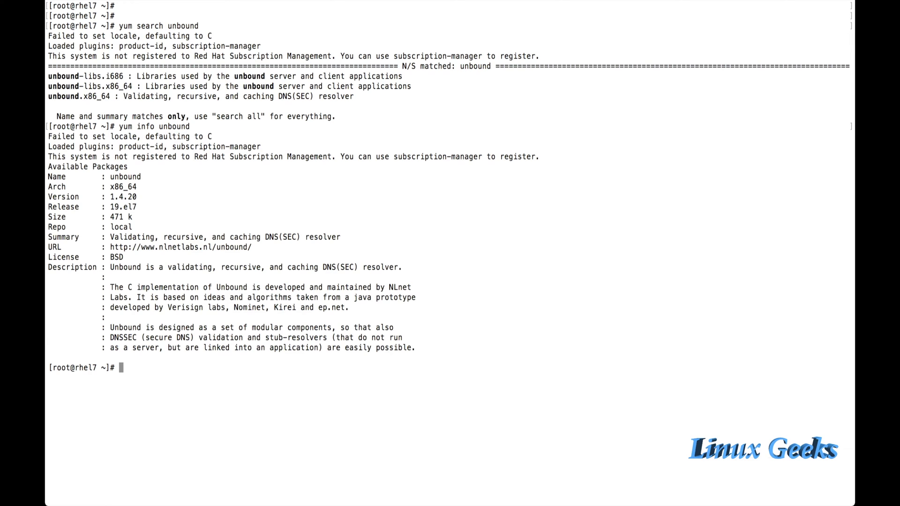
double_click(121, 227)
left_click_drag(110, 267, 421, 308)
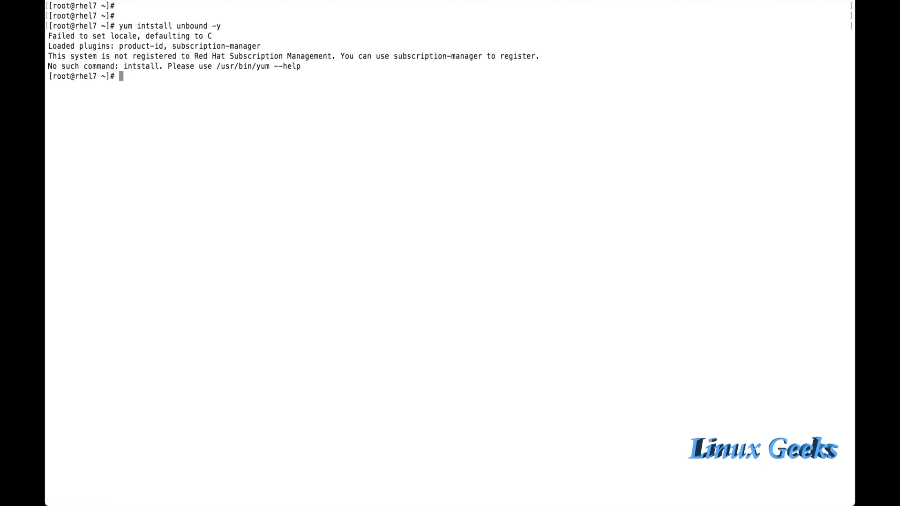
Step: Recall the failed command, fix 'intstall' to 'install', and install unbound with -y
key("Up")
key("Left")
key("Left")
key("Left")
key("Left")
key("Left")
key("Left")
key("Left")
key("Left")
key("Left")
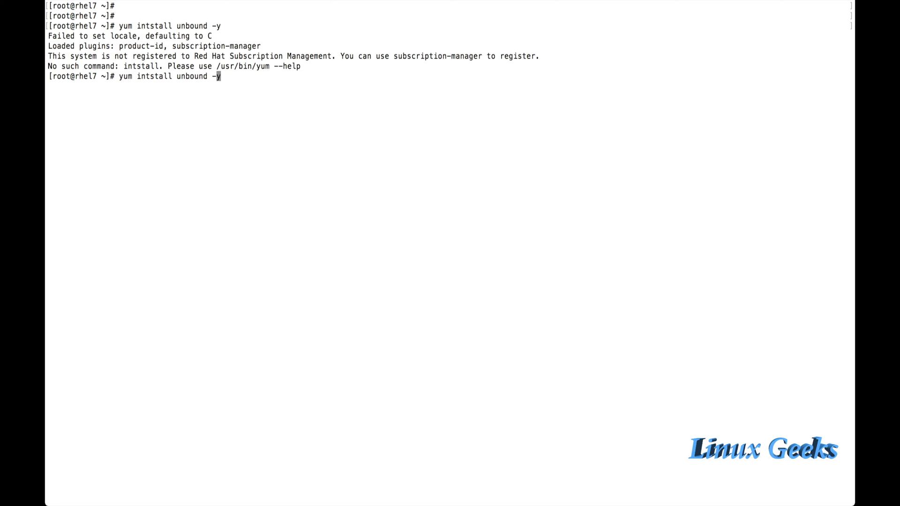
key("Left")
key("Left")
key("Left")
key("Left")
key("Left")
key("Left")
key("Left")
key("BackSpace")
key("Return")
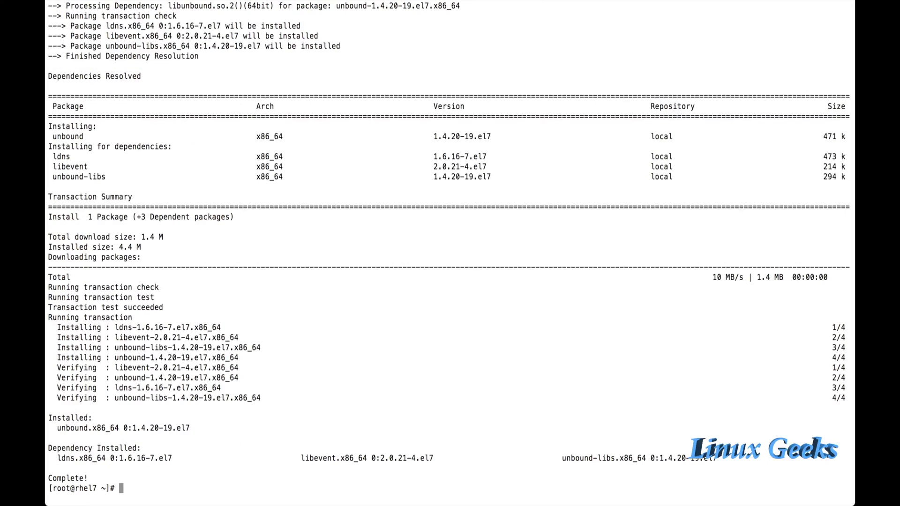
key("Return")
key("Return")
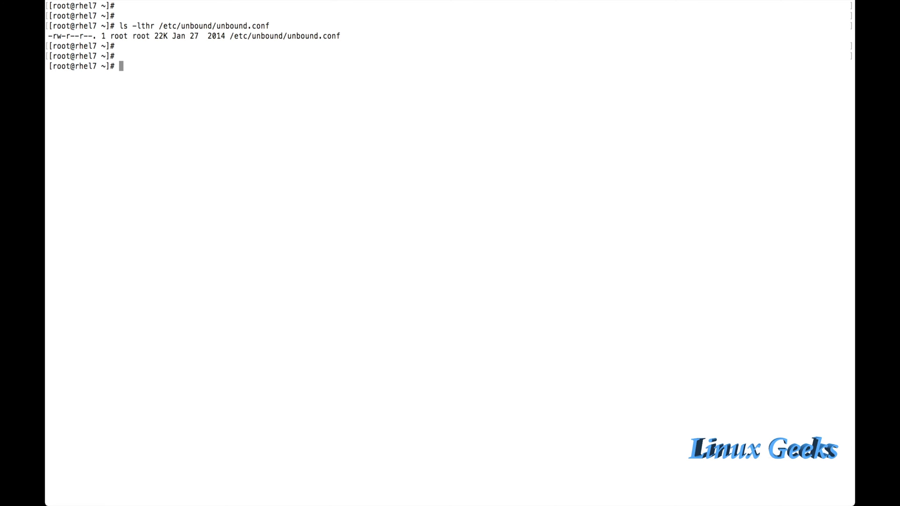
Step: List all available unbound- commands with Tab completion, then clear the partial command
type("unbound-")
key("Tab")
key("Tab")
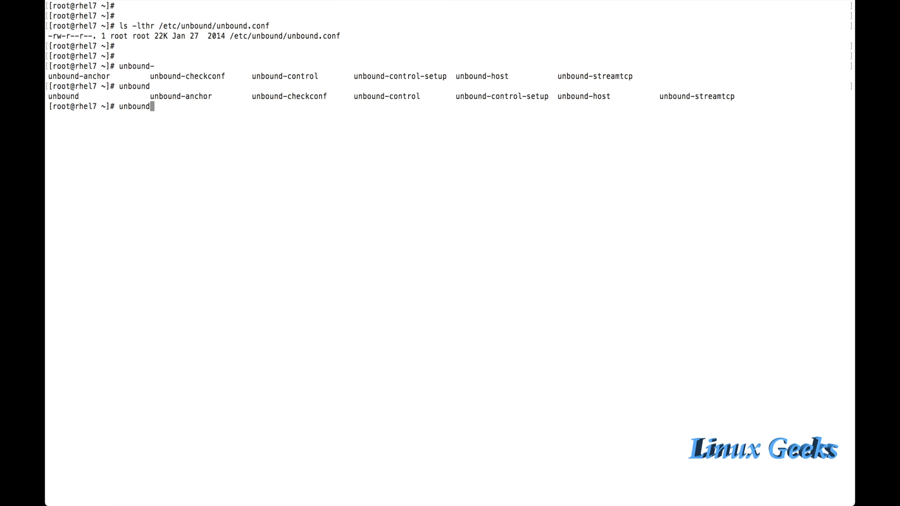
key("BackSpace")
key("BackSpace")
key("BackSpace")
key("BackSpace")
key("BackSpace")
key("BackSpace")
key("BackSpace")
key("Return")
key("Return")
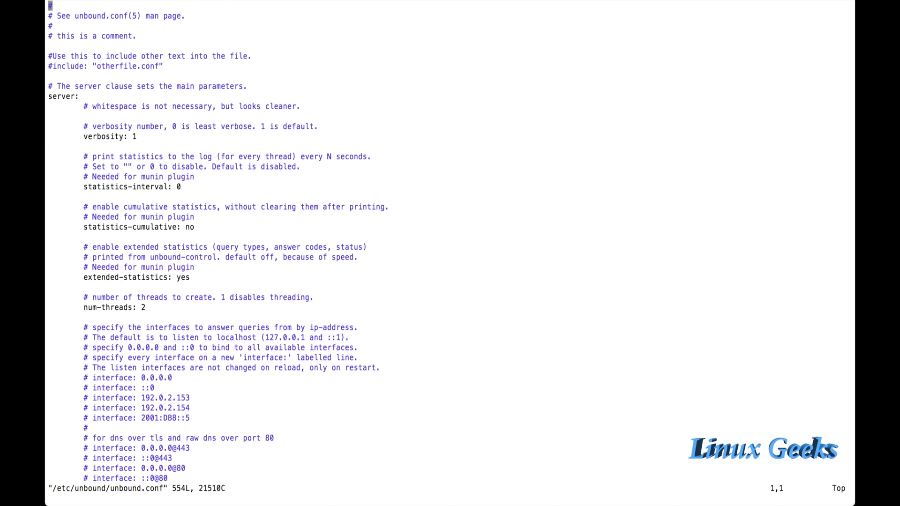
Step: Browse unbound.conf from end to start and locate the listen interface setting
key("Down")
key("Down")
key("Down")
key("Down")
key("Down")
key("Down")
key("Down")
key("Down")
key("Down")
key("Down")
key("Down")
key("Down")
key("Down")
key("Down")
key("shift+g")
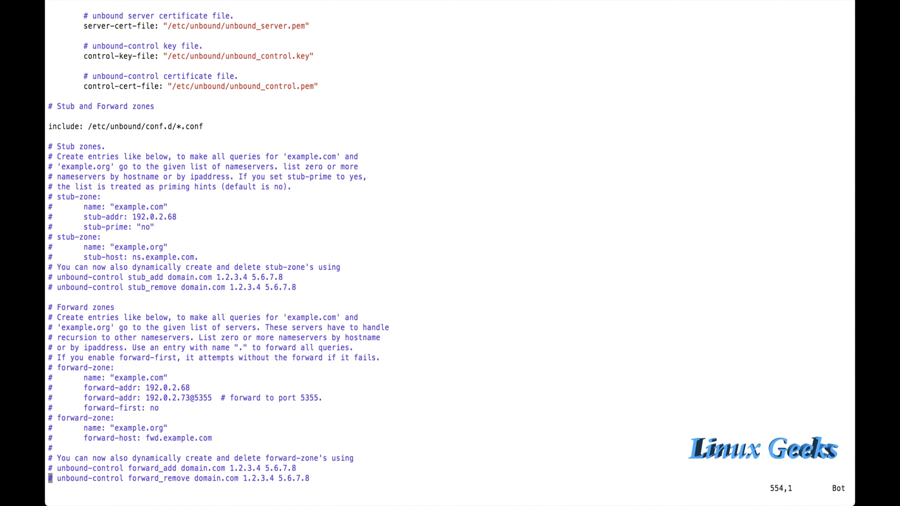
key("g")
key("g")
key("Down")
key("Down")
key("Down")
key("Down")
key("Down")
key("Down")
key("Down")
key("Down")
key("Down")
key("Down")
key("Down")
key("Down")
key("Down")
key("Down")
key("Down")
key("Down")
key("Down")
key("Down")
key("Down")
key("Down")
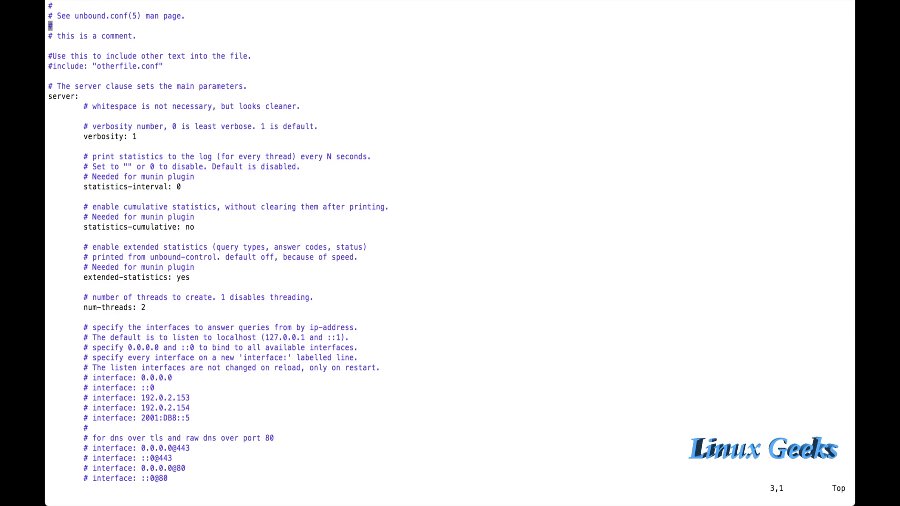
key("Down")
key("Down")
key("Down")
key("Down")
key("Down")
key("Down")
key("Down")
key("Down")
key("Down")
key("Down")
key("Down")
key("Down")
key("Down")
key("Down")
key("Down")
key("i")
key("Escape")
type(":wq")
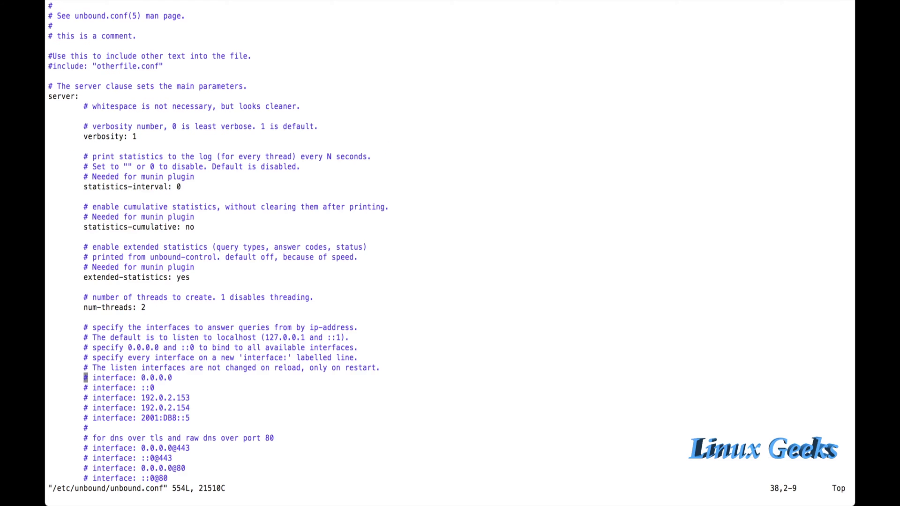
Step: Remove the comment marker from the interface: 0.0.0.0 line
key("Down")
key("Up")
key("i")
key("Right")
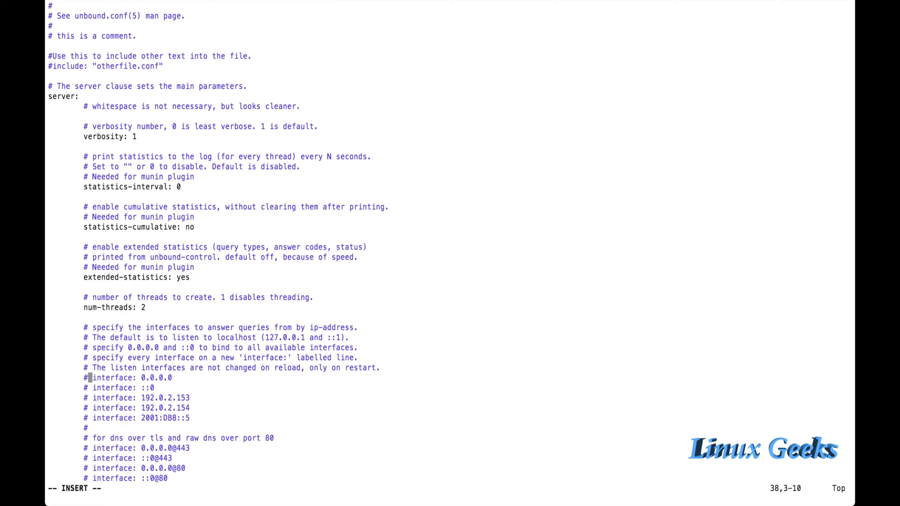
key("Right")
key("BackSpace")
key("BackSpace")
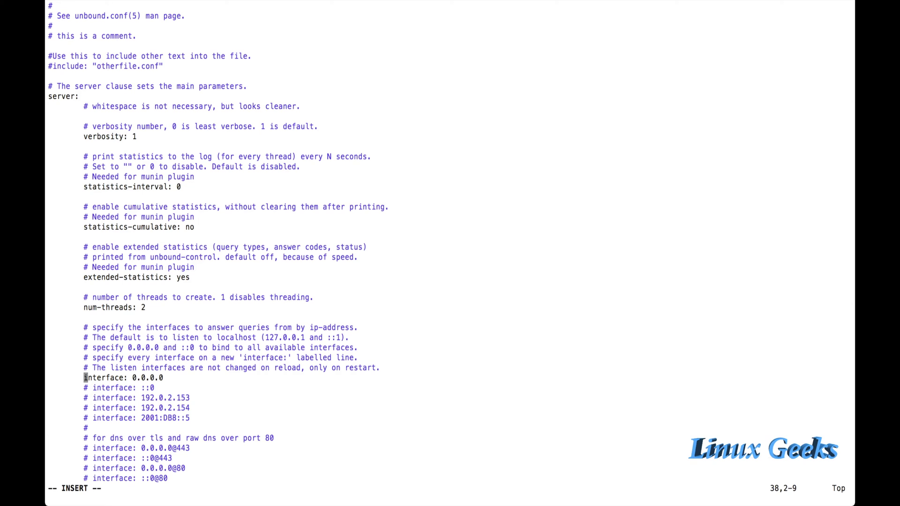
key("Escape")
Step: Search for the access-control rules and enable access-control: 0.0.0.0/0 allow
key("slash")
type("access")
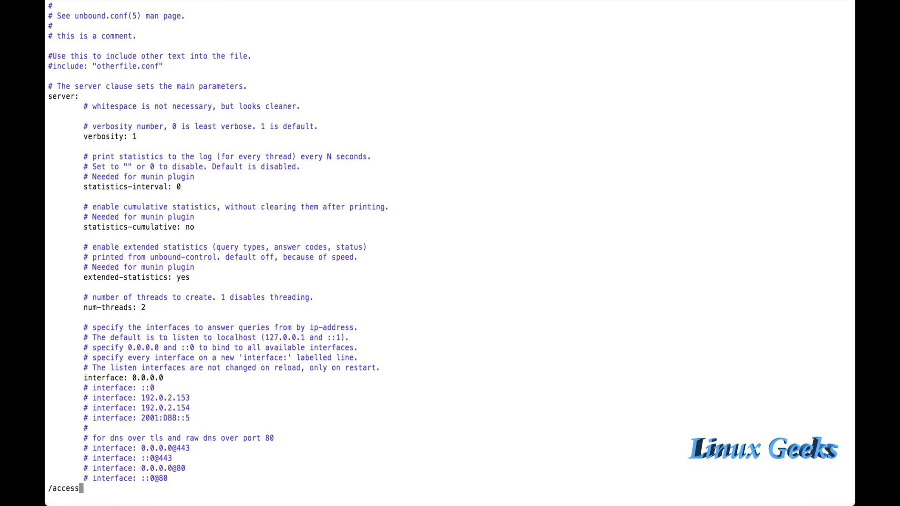
key("Return")
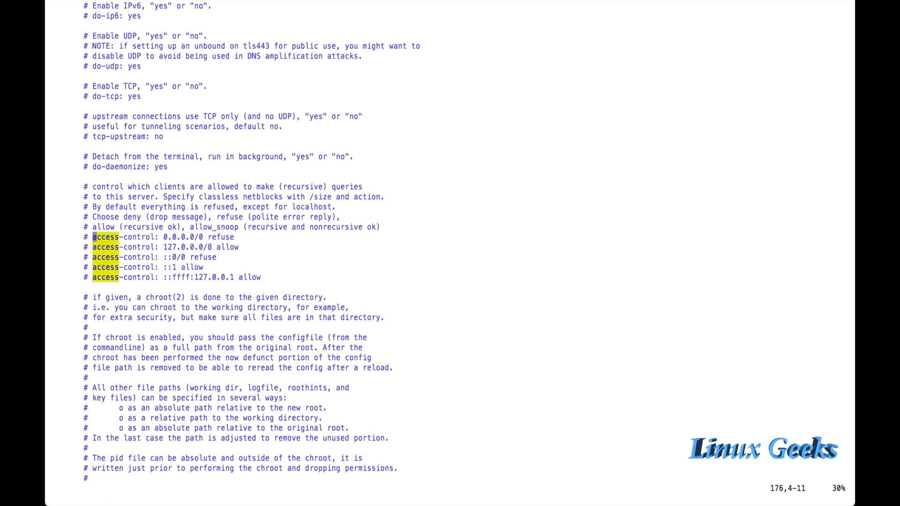
key("j")
key("k")
key("h")
key("h")
key("l")
key("l")
key("i")
key("BackSpace")
key("BackSpace")
key("Right")
key("Right")
key("Right")
key("Right")
key("Right")
key("Right")
key("Right")
key("Right")
key("Right")
key("Right")
key("Right")
key("Right")
key("Right")
key("Right")
key("Right")
key("Right")
key("Right")
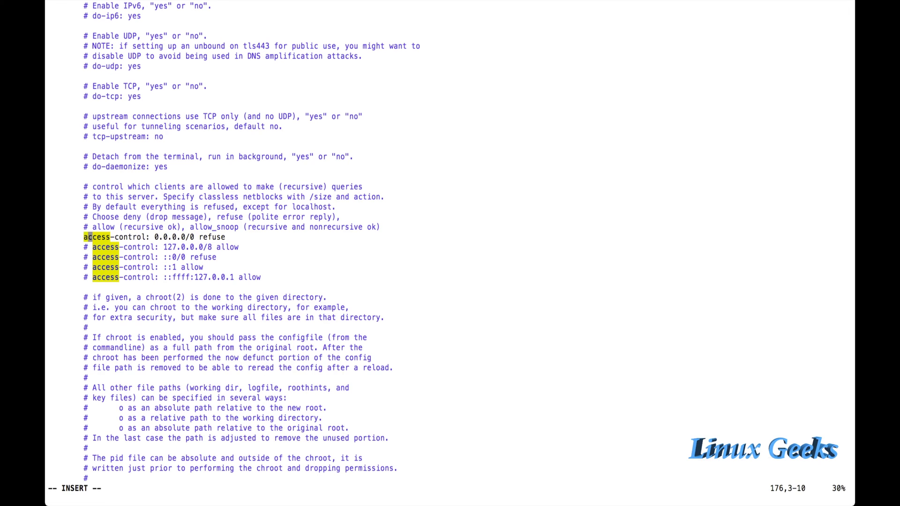
key("Right")
key("Right")
key("Right")
key("Right")
key("Right")
key("Right")
key("Right")
key("Right")
key("Right")
key("Right")
key("Right")
key("Right")
key("Right")
key("Right")
key("Right")
key("BackSpace")
key("BackSpace")
key("BackSpace")
key("BackSpace")
key("BackSpace")
key("BackSpace")
type("allow")
Step: Duplicate the access-control 0.0.0.0/0 allow line
key("Return")
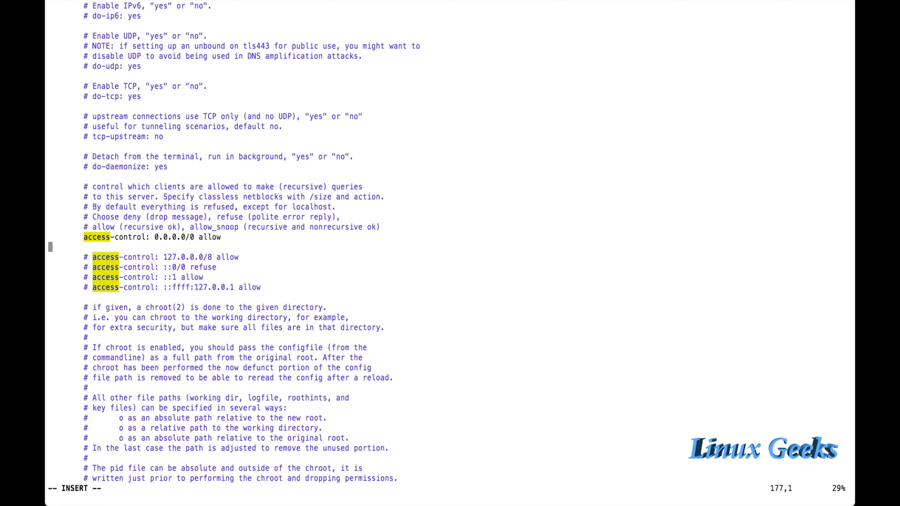
key("Escape")
key("k")
key("y")
key("y")
key("p")
key("j")
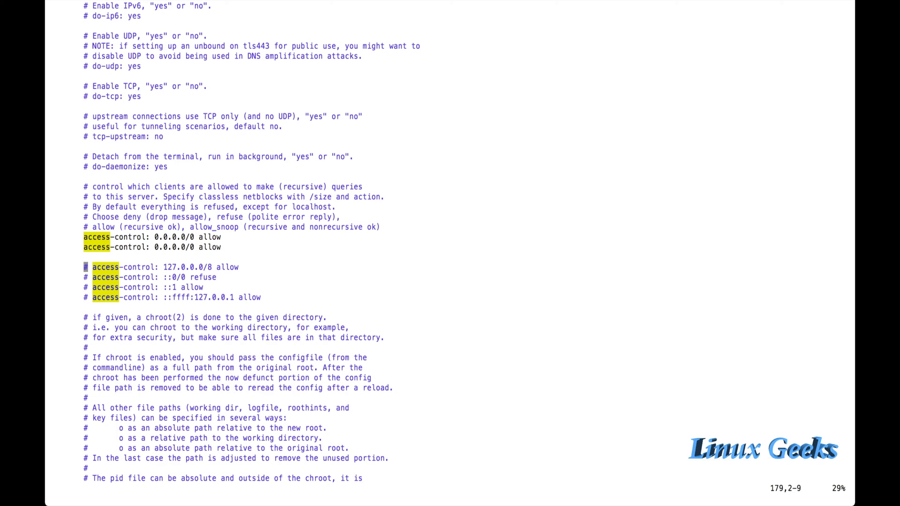
key("u")
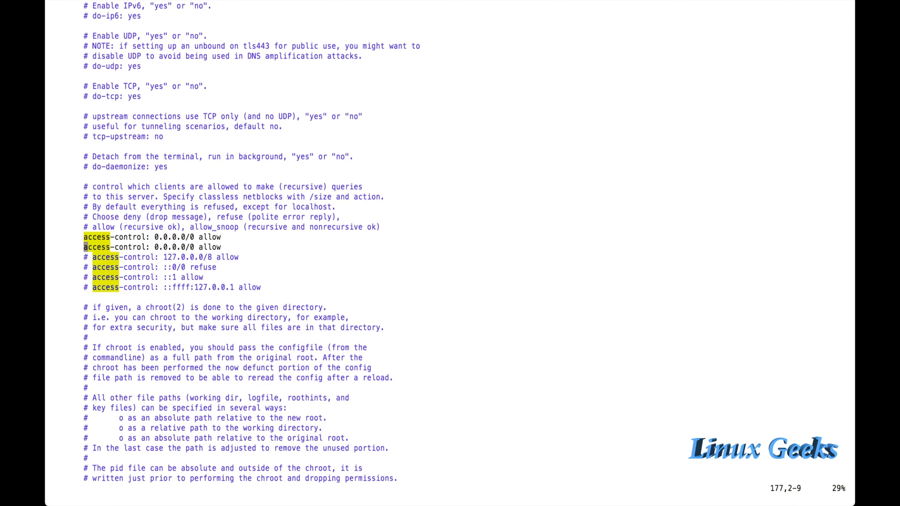
key("l")
key("l")
key("l")
key("l")
key("l")
key("l")
key("l")
key("l")
key("l")
key("l")
key("l")
key("l")
key("l")
key("l")
key("l")
key("l")
key("l")
key("l")
key("l")
key("l")
key("l")
key("l")
key("l")
Step: Change the duplicated rule to access-control: 172.16.152.0/0 allow
key("i")
key("BackSpace")
key("BackSpace")
key("BackSpace")
key("BackSpace")
key("BackSpace")
key("BackSpace")
key("BackSpace")
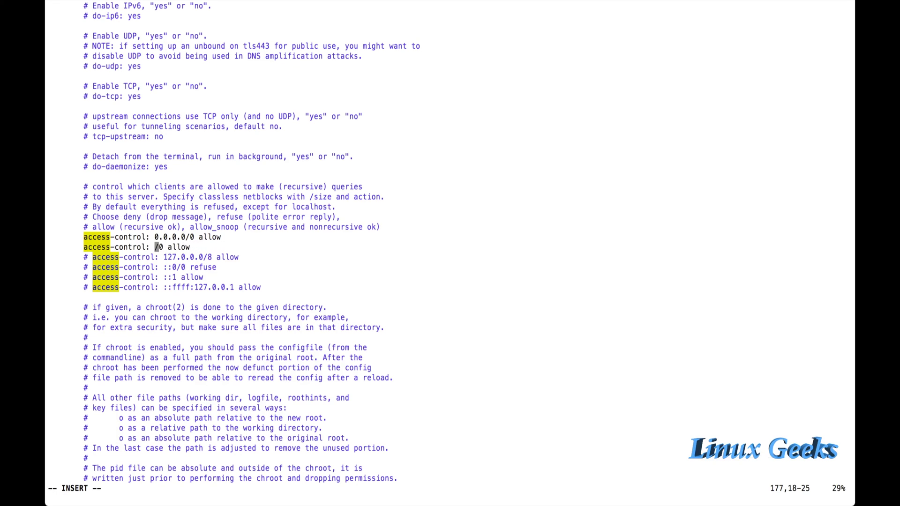
type("172.1")
type("6.")
type("152")
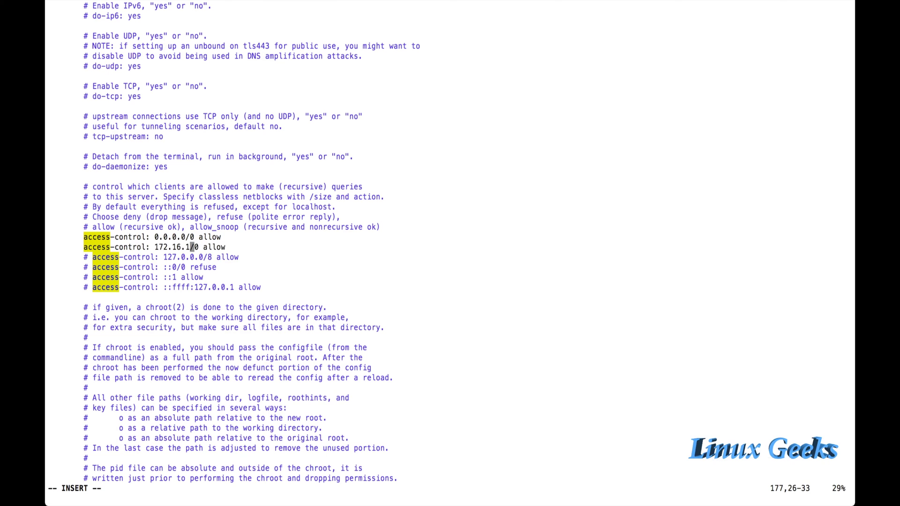
type(".0")
key("Right")
key("Right")
key("Right")
key("Right")
key("Right")
key("Right")
key("Right")
key("Right")
key("BackSpace")
key("BackSpace")
key("BackSpace")
key("BackSpace")
key("BackSpace")
type("refuse")
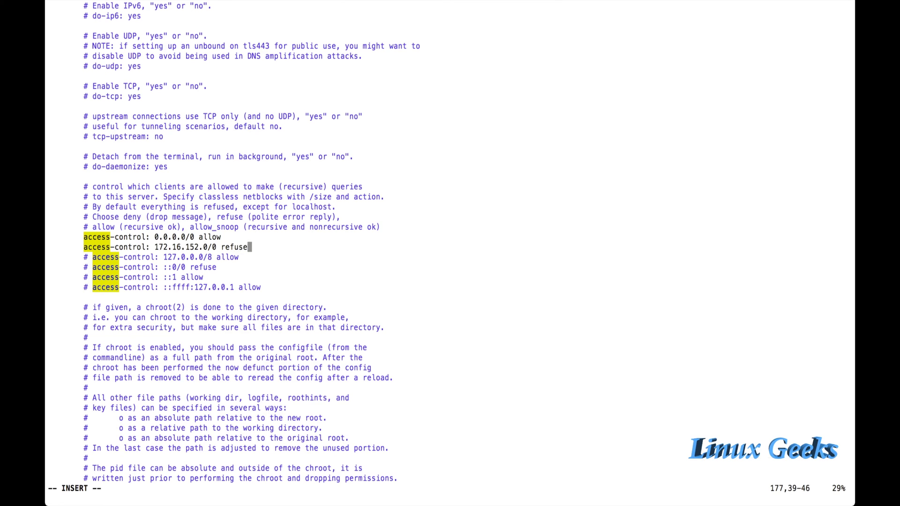
key("BackSpace")
key("BackSpace")
key("BackSpace")
key("BackSpace")
key("BackSpace")
key("BackSpace")
type("alloe")
key("BackSpace")
type("w")
key("Escape")
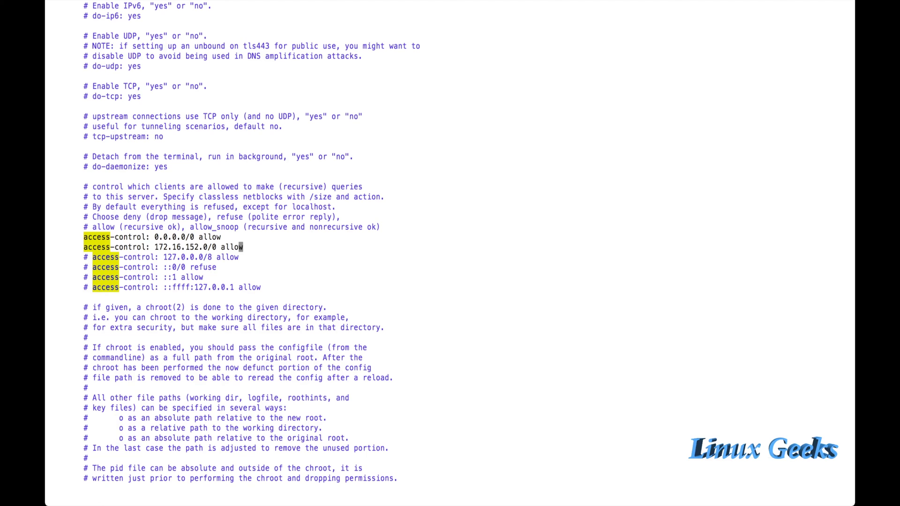
key("k")
key("j")
key("j")
key("j")
key("j")
key("j")
key("j")
key("j")
key("j")
key("slash")
Step: Find the forward-zone examples and delete the stray '# forward-zone:' line
type("forward")
key("Return")
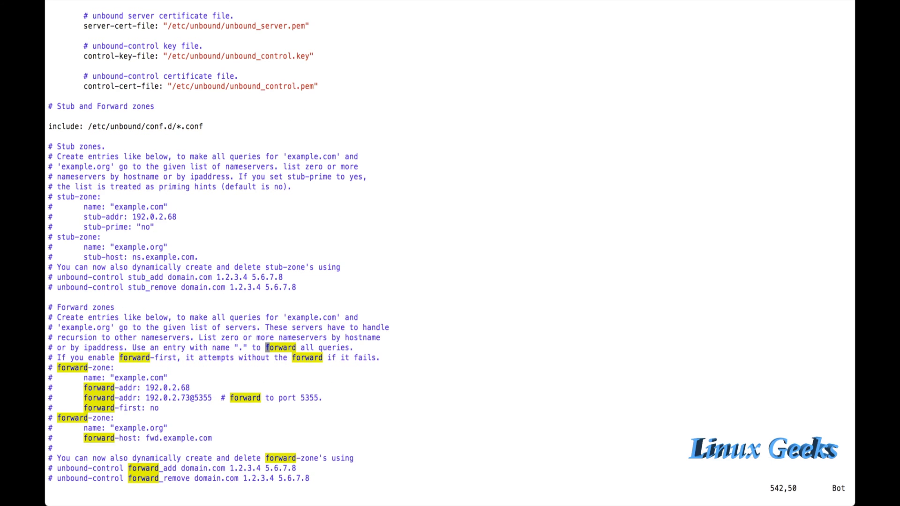
key("l")
key("l")
key("l")
key("l")
key("l")
key("l")
key("l")
key("l")
key("l")
key("j")
key("j")
key("h")
key("h")
key("h")
key("h")
key("h")
key("h")
key("h")
key("h")
key("h")
key("h")
key("h")
key("h")
key("h")
key("h")
key("j")
key("j")
key("j")
key("j")
key("j")
key("j")
key("k")
key("j")
key("j")
key("j")
key("j")
key("j")
key("j")
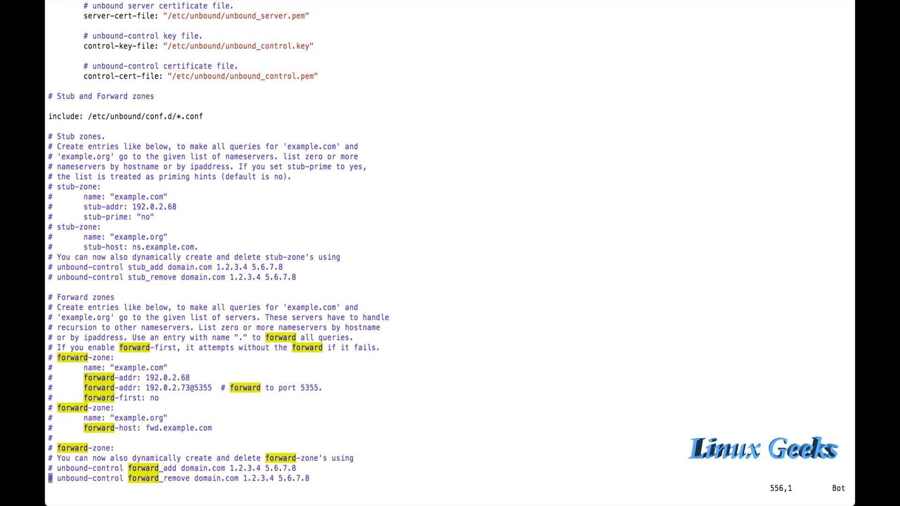
key("k")
key("k")
key("k")
key("d")
key("d")
key("k")
key("k")
key("k")
key("k")
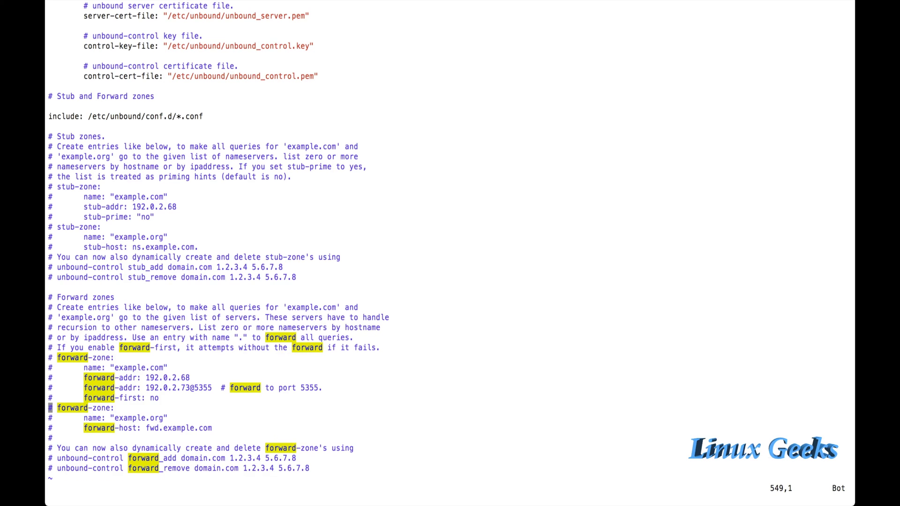
Step: Copy the three-line example.org forward-zone block and paste it below the examples
key("3")
key("y")
key("y")
key("j")
key("j")
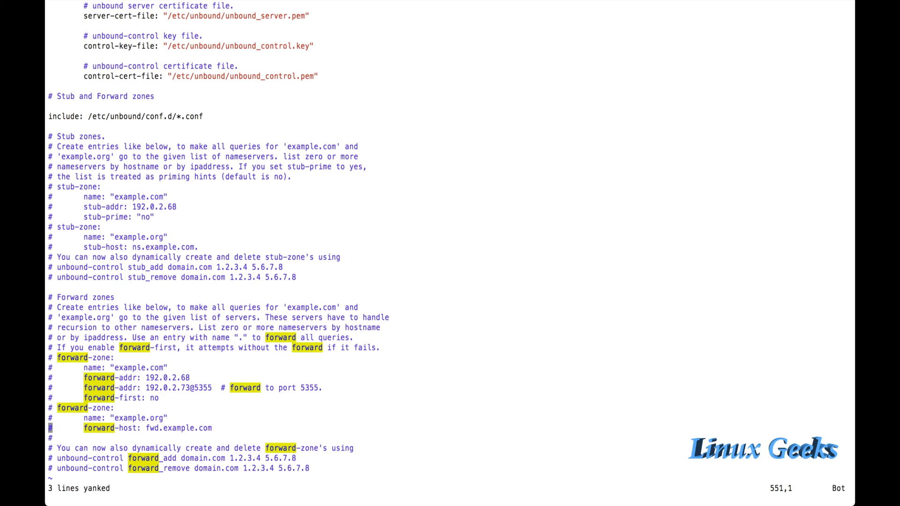
key("j")
key("p")
key("j")
key("j")
key("j")
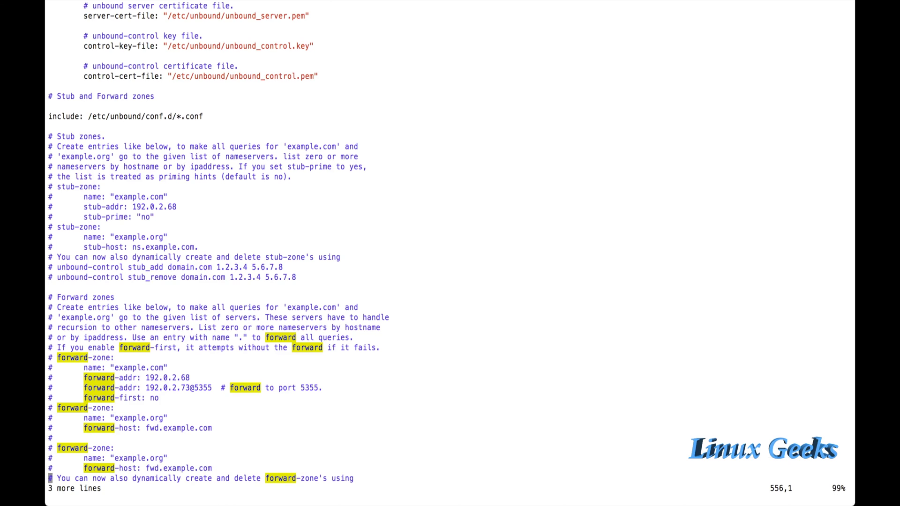
key("j")
key("k")
key("k")
key("k")
key("k")
key("l")
key("l")
key("l")
key("l")
key("l")
key("l")
key("l")
key("l")
key("l")
key("l")
key("l")
key("l")
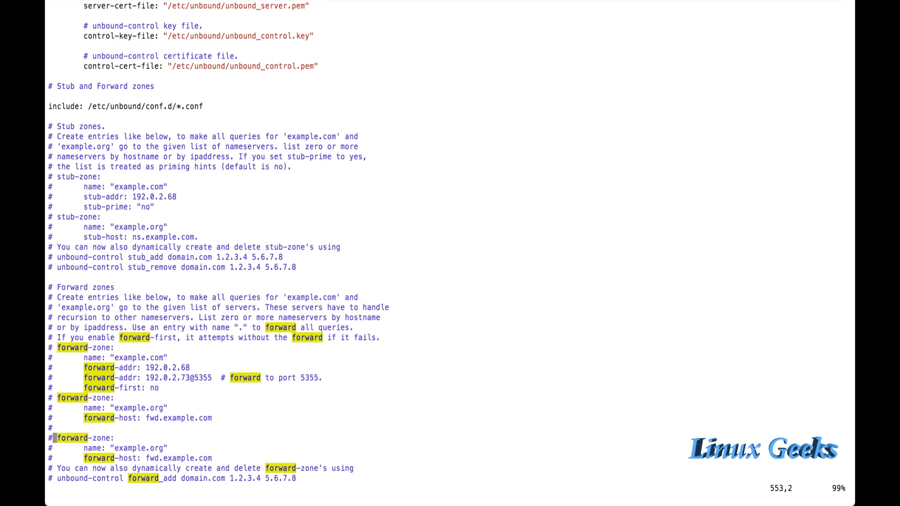
key("h")
key("h")
key("h")
key("h")
key("h")
key("h")
key("h")
key("h")
key("h")
key("h")
key("i")
Step: Uncomment the new block's forward-zone, name and forward-host lines
key("BackSpace")
key("BackSpace")
key("Down")
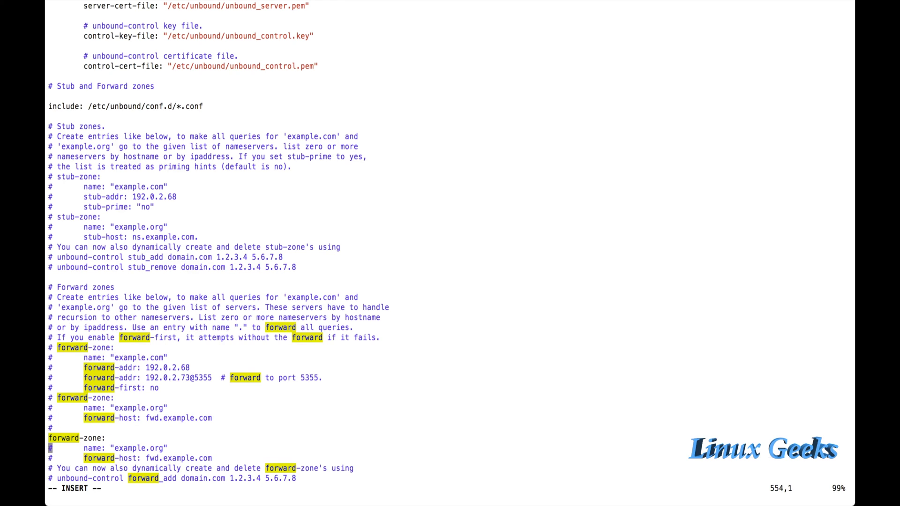
key("Right")
key("BackSpace")
key("Down")
key("Right")
key("BackSpace")
Step: Replace the example.org zone name with "." for the root zone
key("Up")
key("Right")
key("Right")
key("Right")
key("Right")
key("Right")
key("Right")
key("Right")
key("Right")
key("Right")
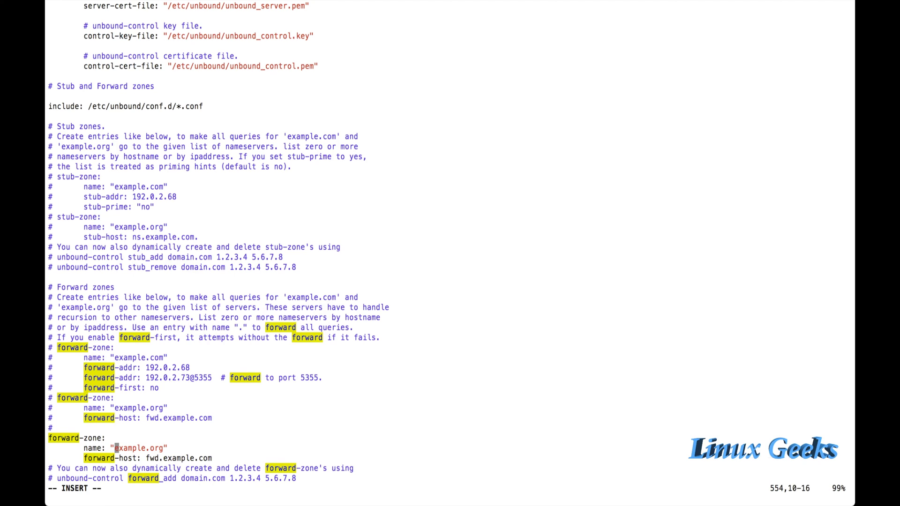
type("i")
key("Left")
key("Right")
key("Right")
key("Right")
key("Right")
key("Right")
key("Right")
key("Right")
key("Right")
key("Right")
key("Right")
key("Right")
key("Right")
key("BackSpace")
key("BackSpace")
key("BackSpace")
key("BackSpace")
key("BackSpace")
key("BackSpace")
key("BackSpace")
key("BackSpace")
key("BackSpace")
key("BackSpace")
key("BackSpace")
key("BackSpace")
type("*")
key("BackSpace")
Step: Replace fwd.example.com with forward-host 8.8.8.8 and leave insert mode
key("Down")
key("Up")
key("Down")
key("Right")
key("Right")
key("Right")
key("Right")
key("Right")
key("Right")
key("Right")
key("Right")
key("Right")
key("Right")
key("Right")
key("Right")
key("Right")
key("Right")
key("Right")
key("Right")
key("Right")
key("Right")
key("Right")
key("Right")
key("Right")
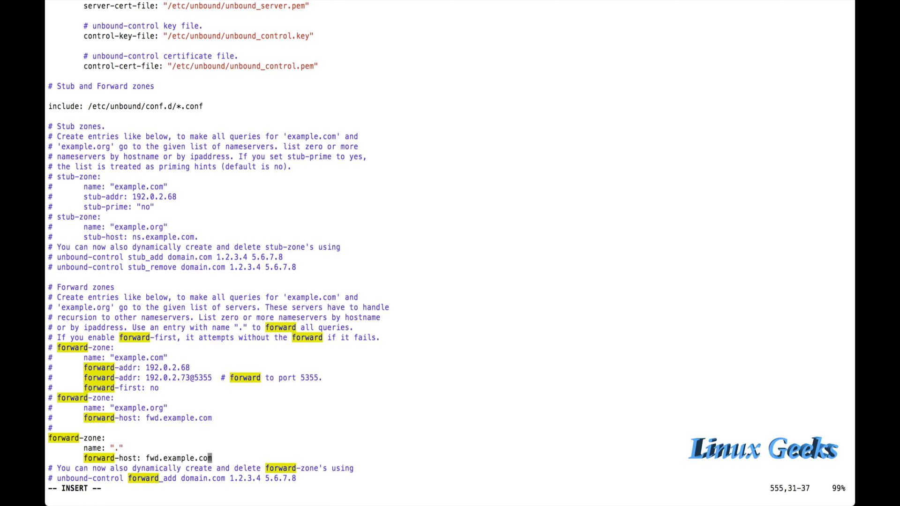
key("BackSpace")
key("BackSpace")
key("BackSpace")
key("BackSpace")
key("BackSpace")
key("BackSpace")
key("BackSpace")
key("BackSpace")
key("BackSpace")
key("BackSpace")
key("BackSpace")
key("BackSpace")
key("BackSpace")
key("BackSpace")
key("BackSpace")
key("BackSpace")
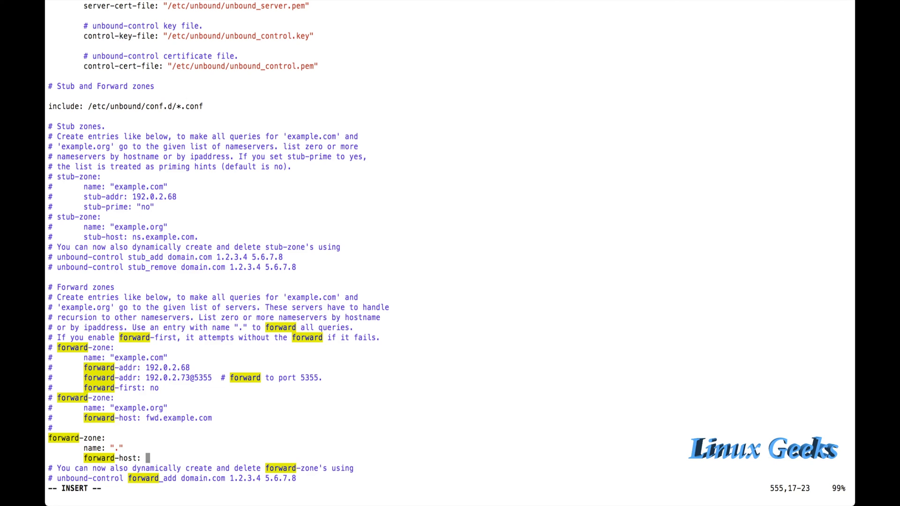
type("8.8.8.8")
key("Escape")
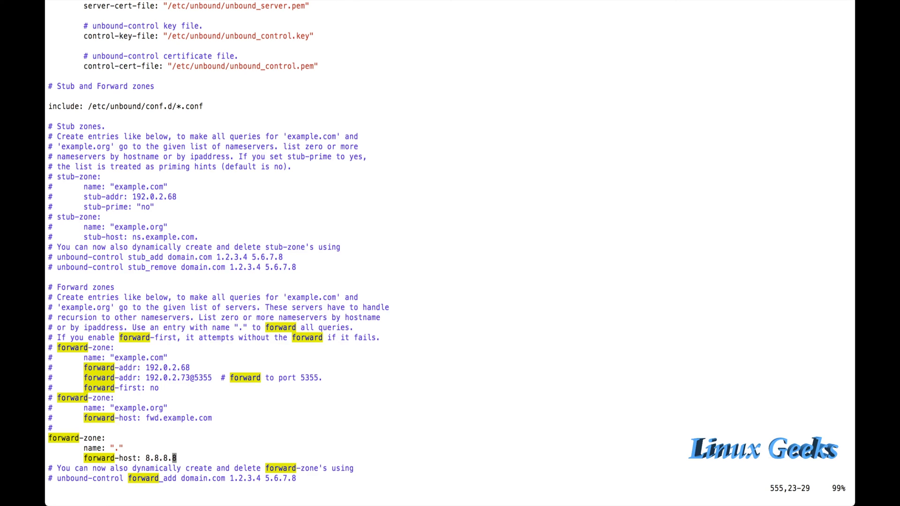
key("k")
key("k")
key("k")
key("k")
key("k")
key("k")
key("k")
key("k")
key("k")
key("k")
key("k")
key("k")
key("k")
key("k")
key("k")
type("/domain")
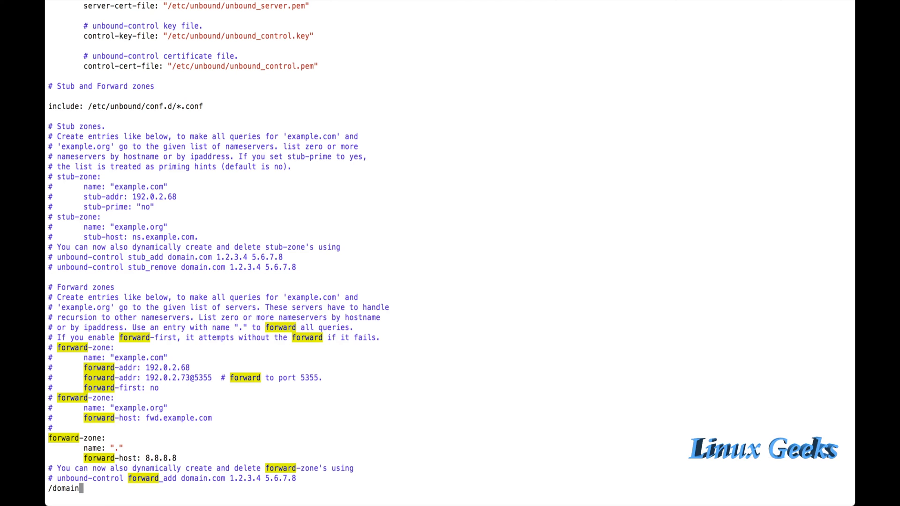
type("-")
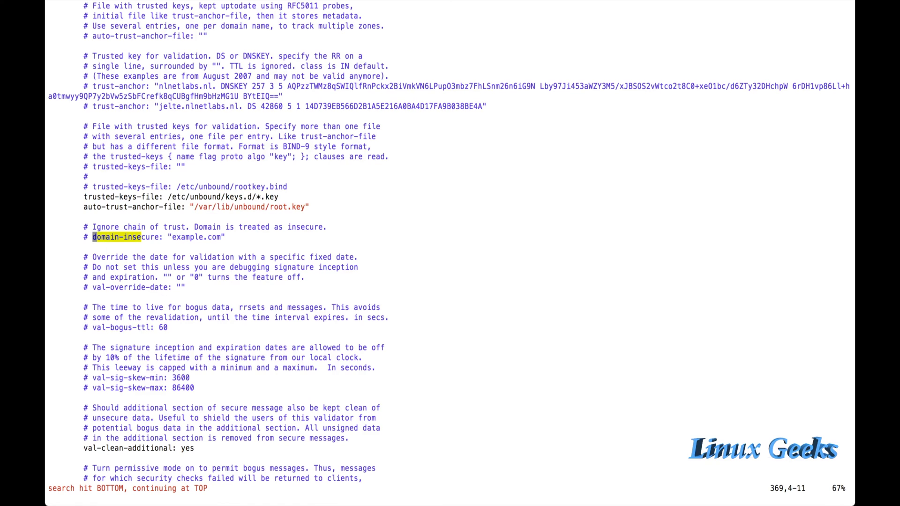
key("k")
key("j")
key("h")
key("h")
key("i")
key("BackSpace")
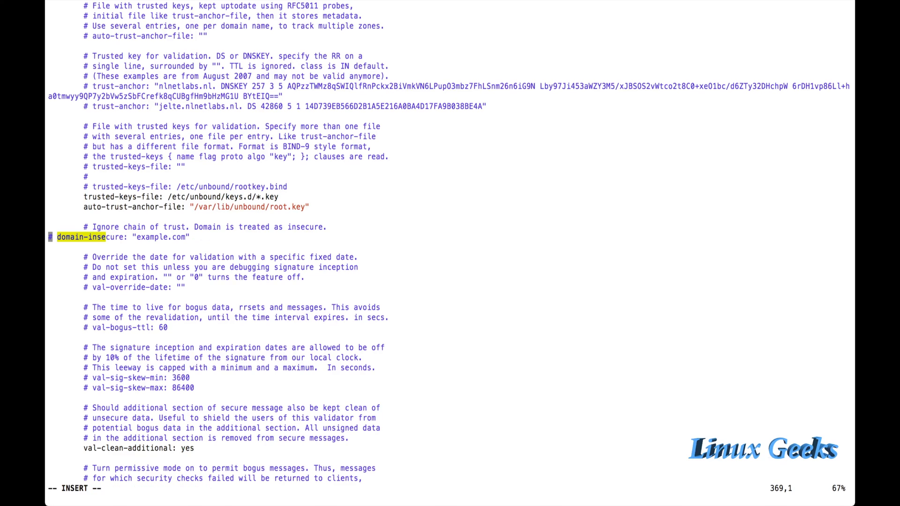
key("BackSpace")
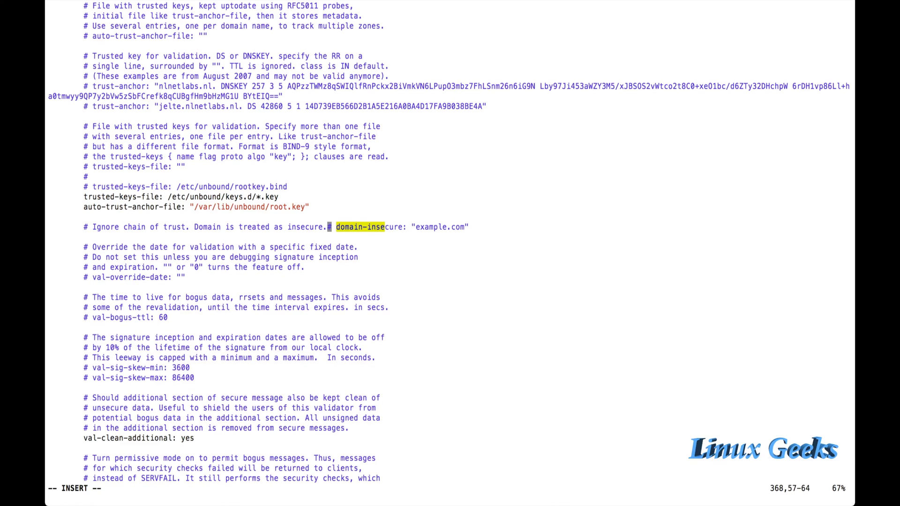
key("Return")
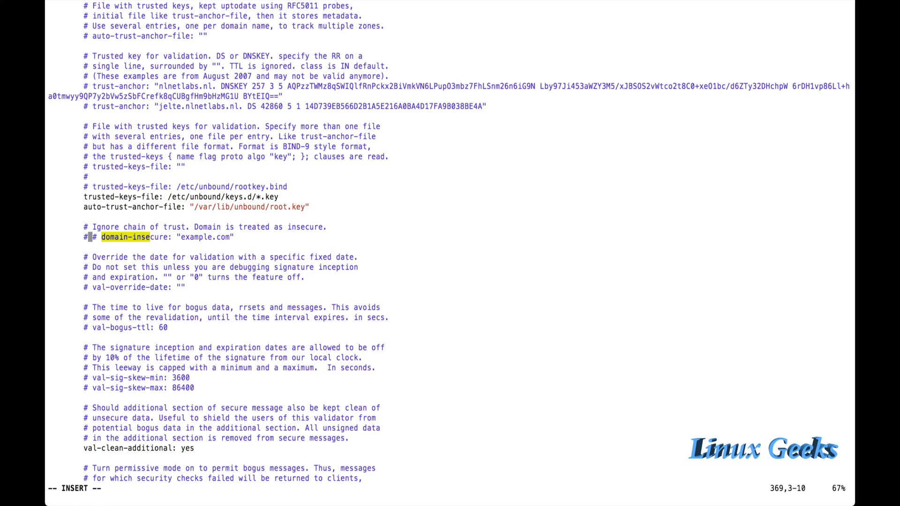
key("Right")
key("BackSpace")
key("BackSpace")
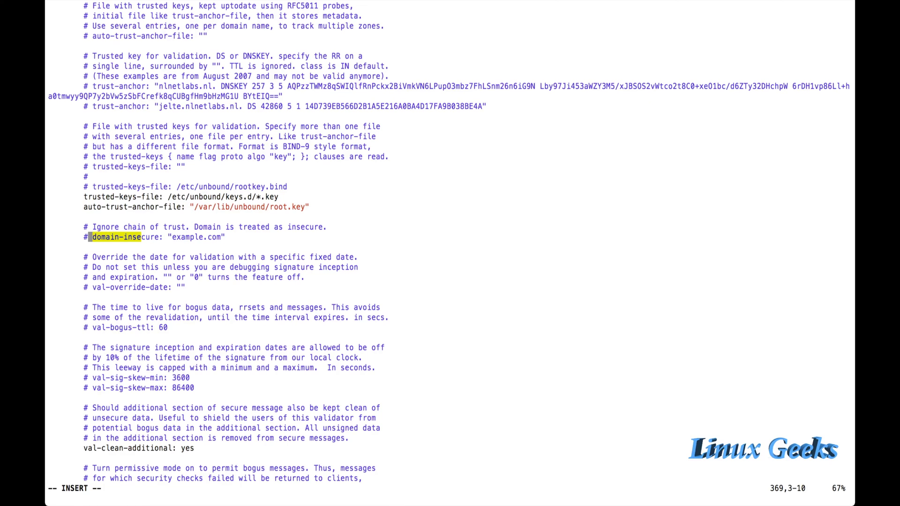
key("Escape")
key("slash")
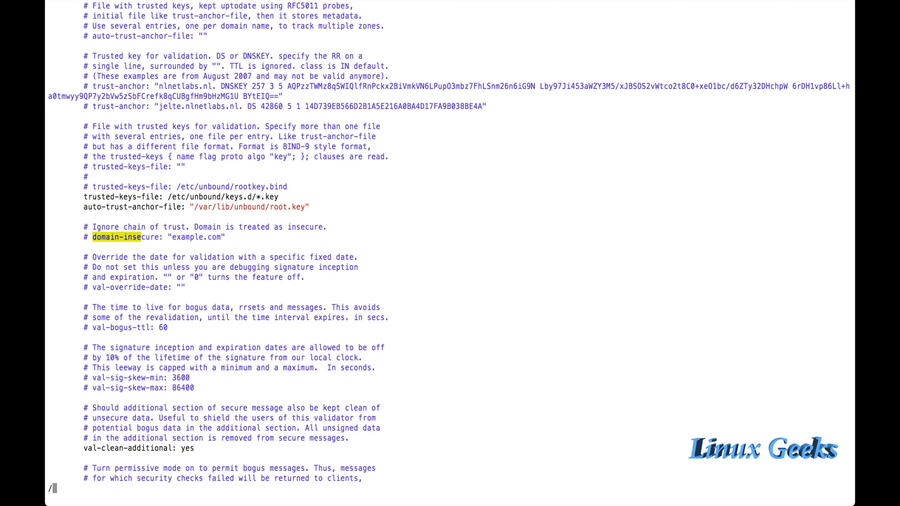
Step: Find the do-ip settings and uncomment do-ip4: yes and do-ip6: yes
type("dom")
key("BackSpace")
key("BackSpace")
key("BackSpace")
type("do-ip")
key("Return")
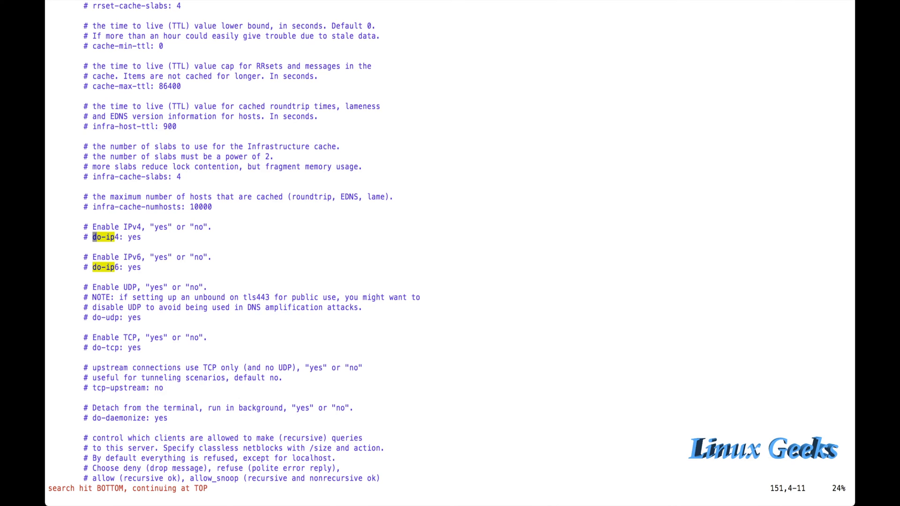
key("k")
key("j")
key("h")
key("l")
key("i")
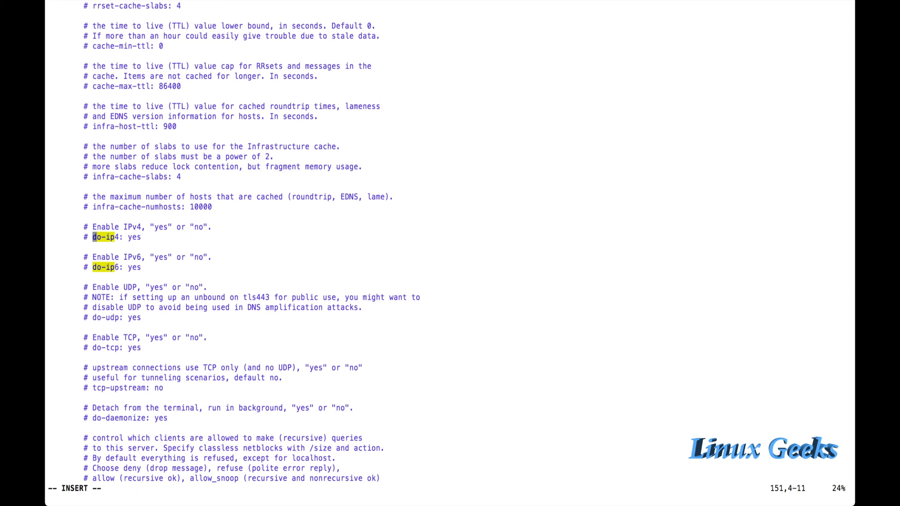
key("BackSpace")
key("BackSpace")
key("Down")
key("Down")
key("Down")
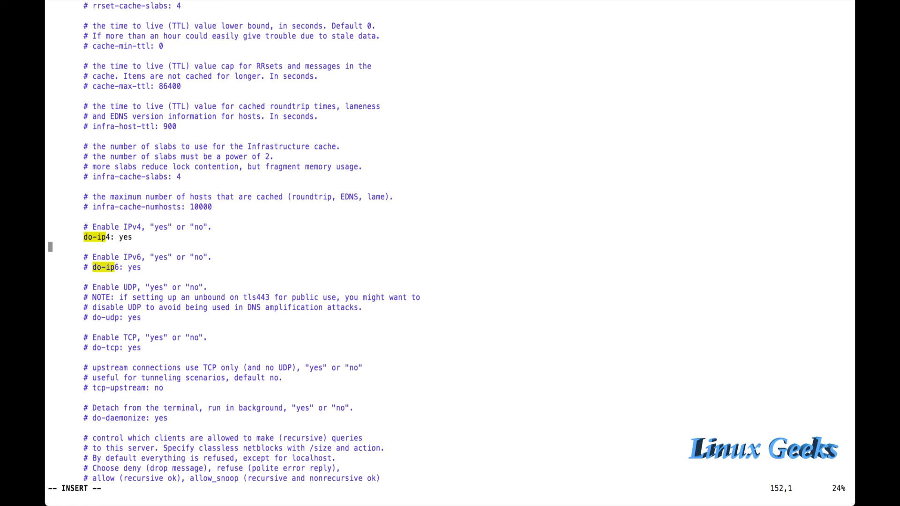
key("Right")
key("Right")
key("BackSpace")
key("BackSpace")
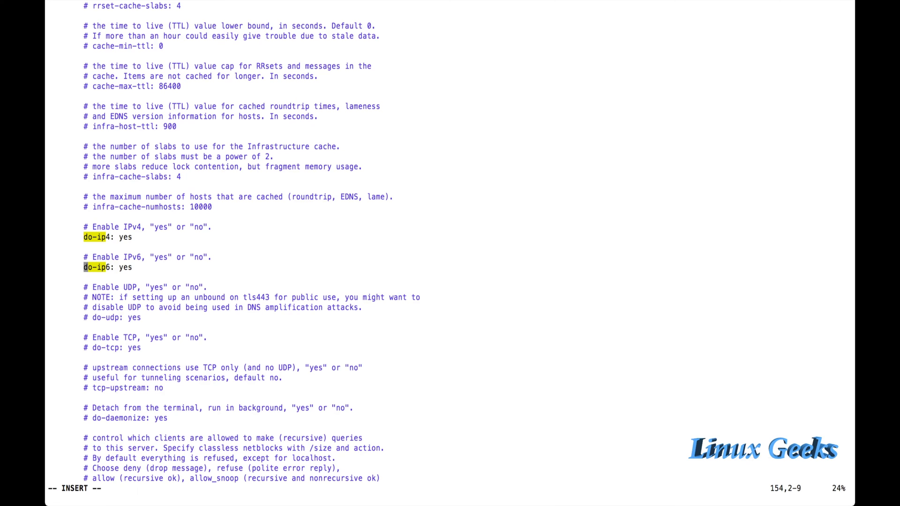
Step: Highlight the TCP and UDP amplification comments, then save unbound.conf and quit vim
left_click_drag(83, 337, 207, 338)
left_click(206, 337)
left_click_drag(92, 307, 359, 307)
left_click(358, 307)
key("Escape")
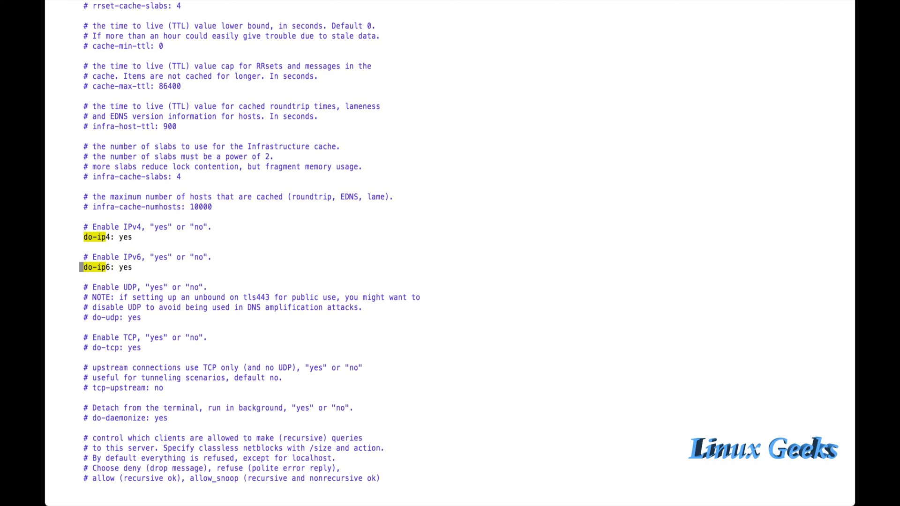
type(":wq")
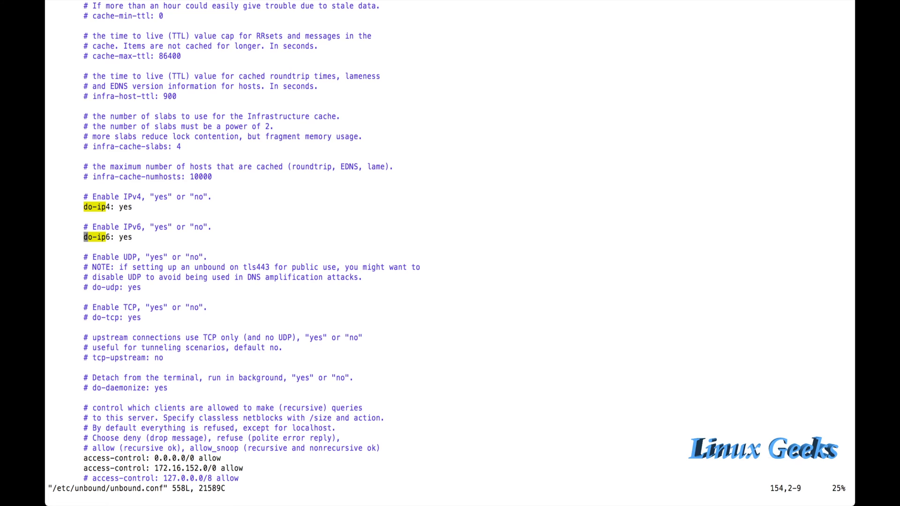
Step: Exit vim back to the shell and check the unbound service status
type(":q")
key("Return")
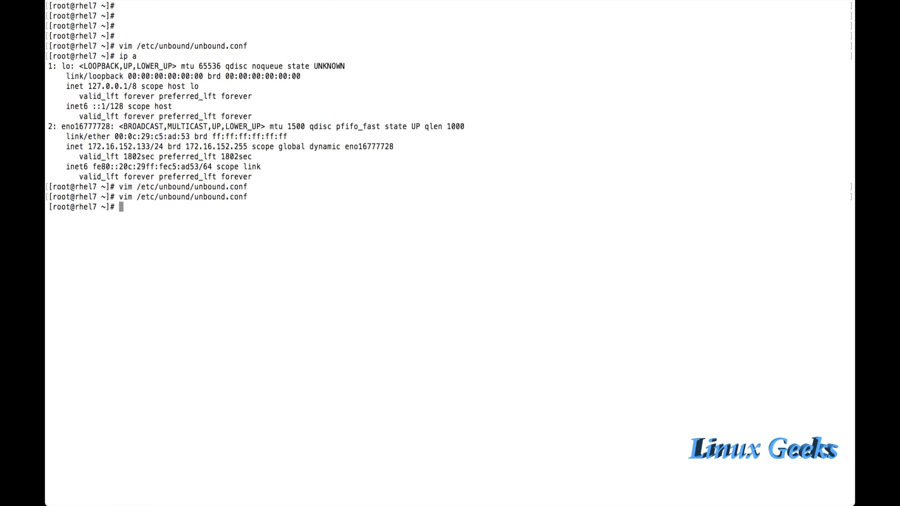
key("Return")
key("Return")
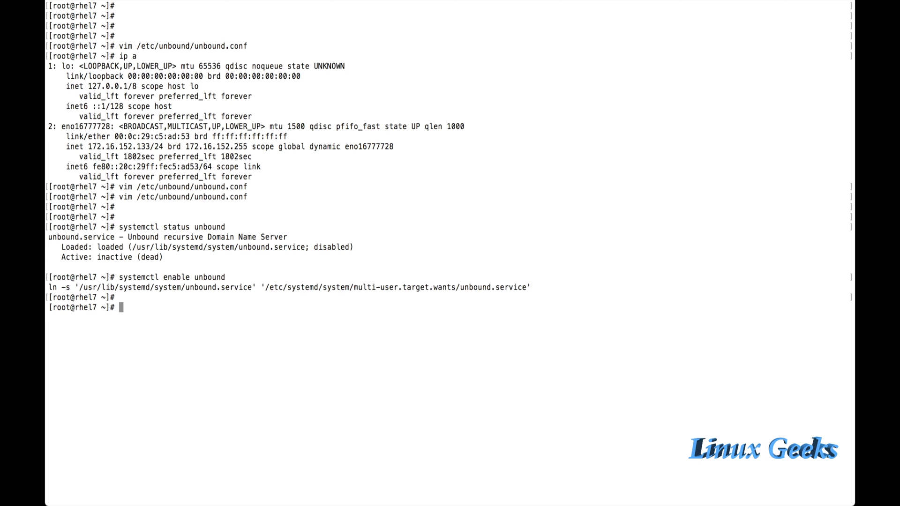
Step: Enable unbound at boot, confirm it shows enabled but inactive, and enter systemctl start unbound
key("Up")
key("Up")
key("Return")
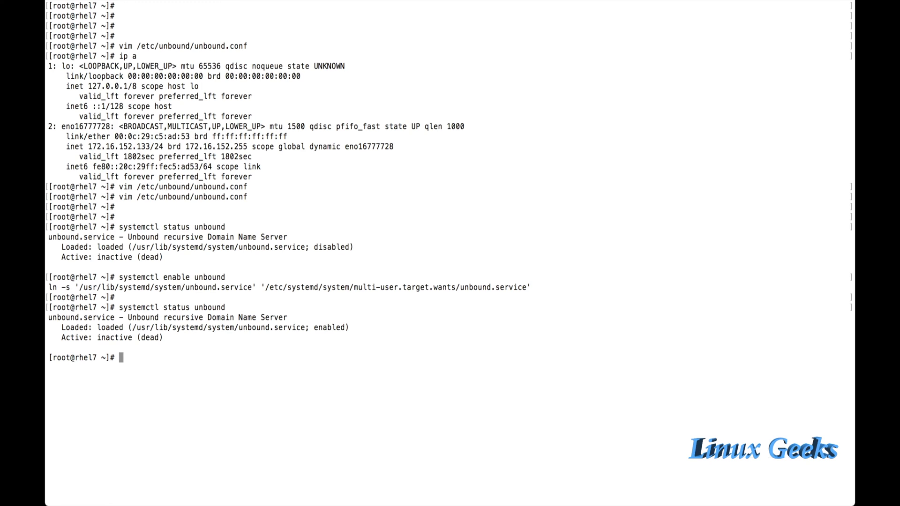
double_click(329, 327)
double_click(114, 337)
type("systemctl start unbound")
Step: Start the unbound service and display its status with systemctl status unbound
key("Return")
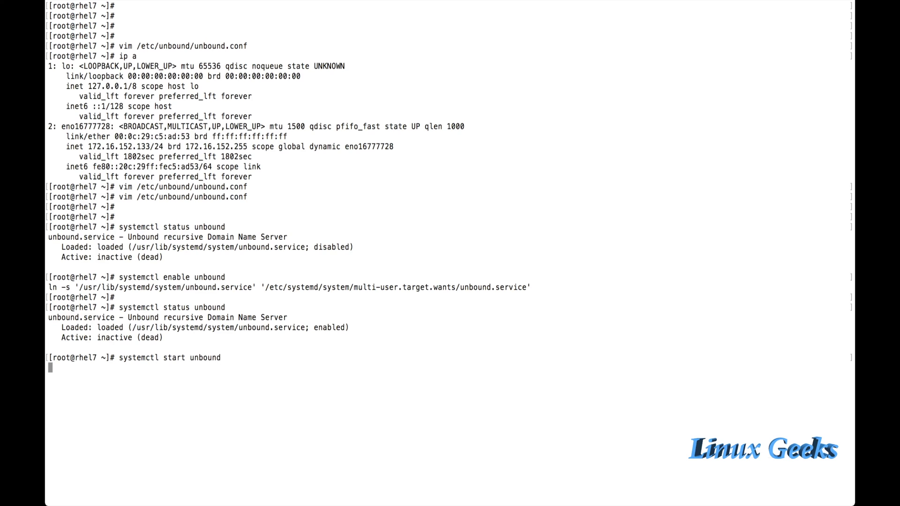
key("Return")
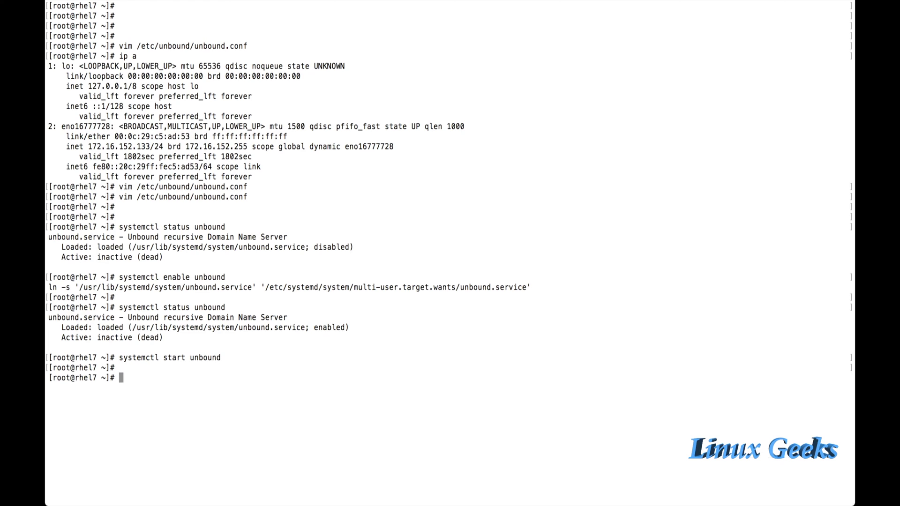
key("Up")
key("Up")
key("Up")
key("Down")
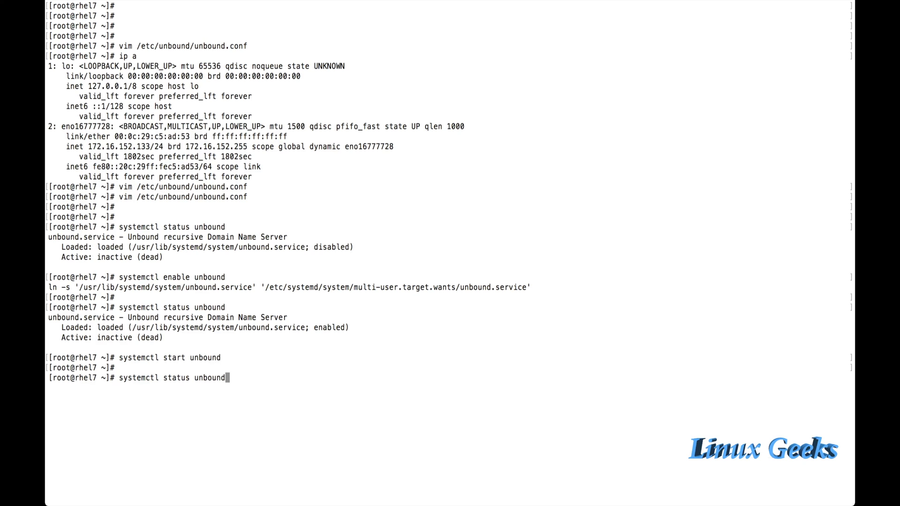
key("Return")
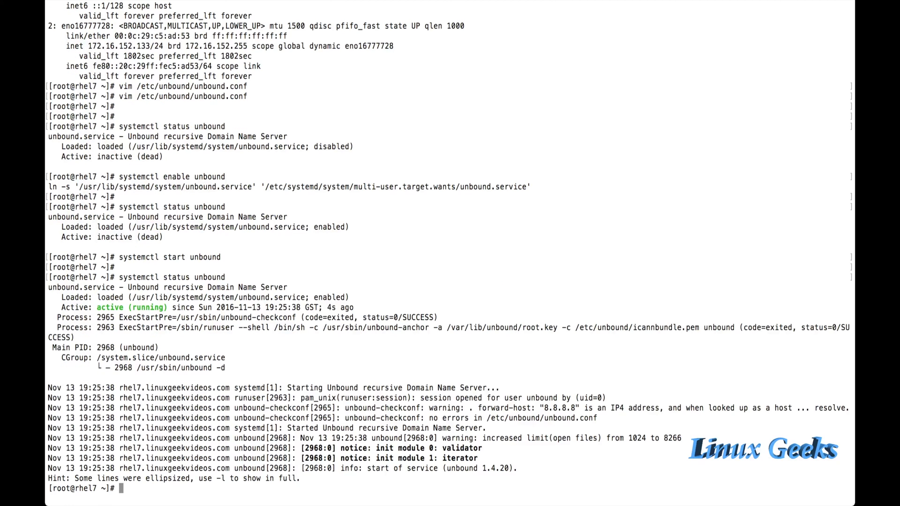
Step: Point out the active (running) and enabled states, the start log lines and config check result
left_click_drag(62, 307, 172, 307)
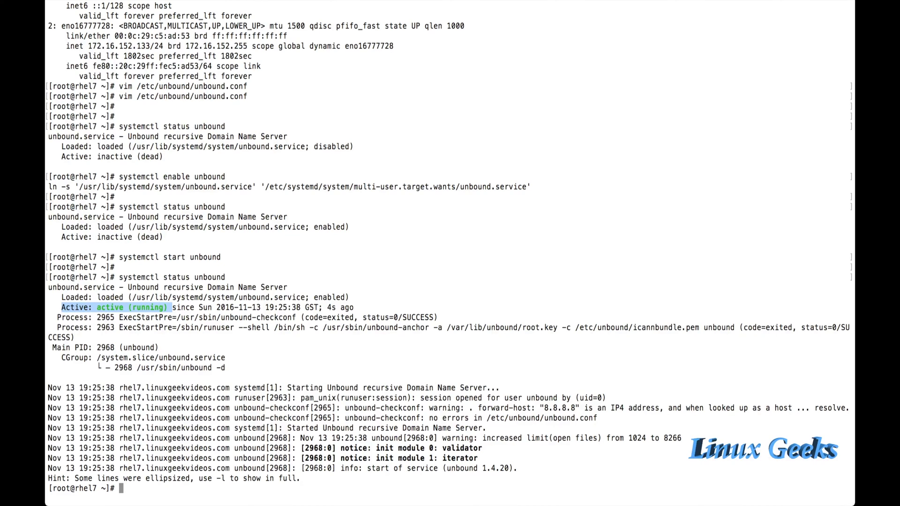
double_click(329, 297)
left_click(328, 297)
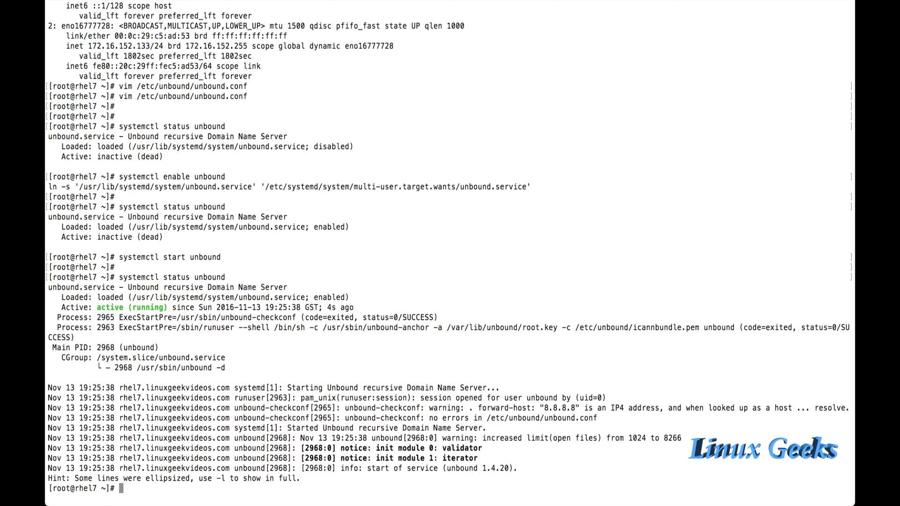
left_click_drag(349, 468, 843, 477)
left_click_drag(433, 407, 597, 418)
key("Return")
key("Return")
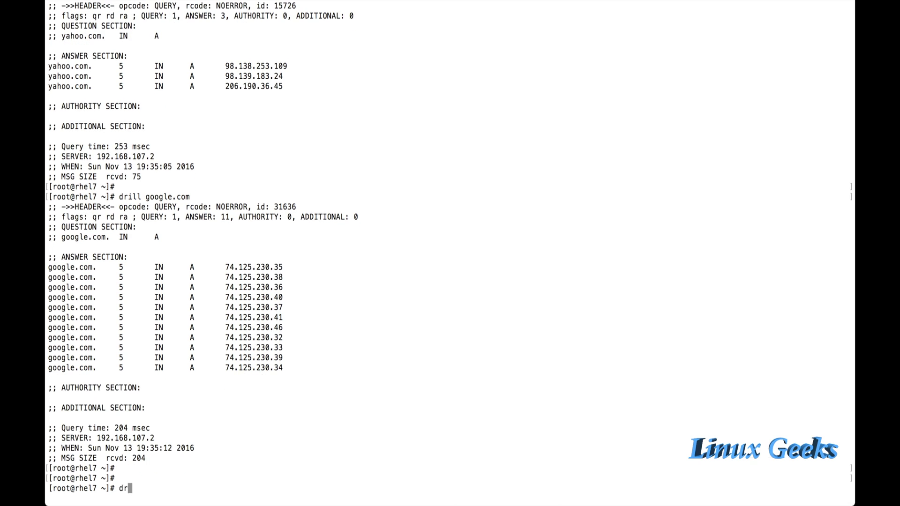
key("Return")
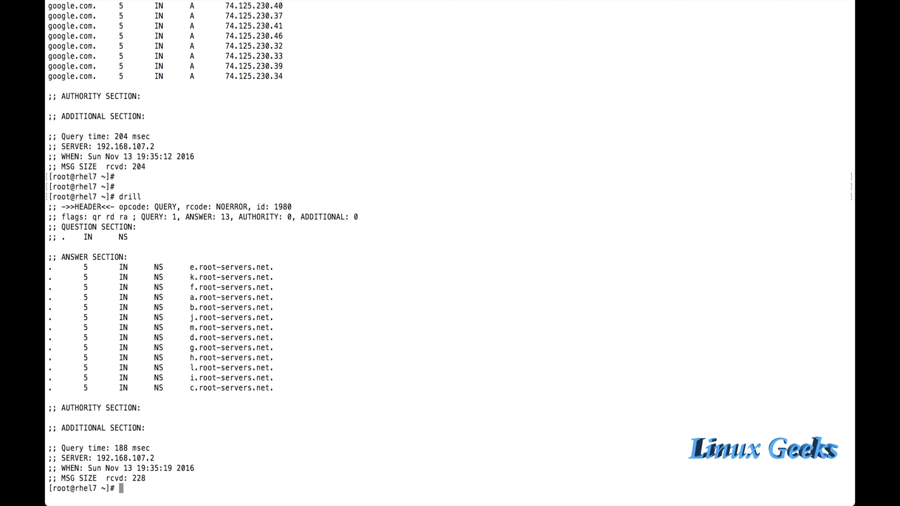
Step: Run a bare drill query and highlight the 13 root-servers.net NS records in the answer
left_click_drag(48, 267, 49, 247)
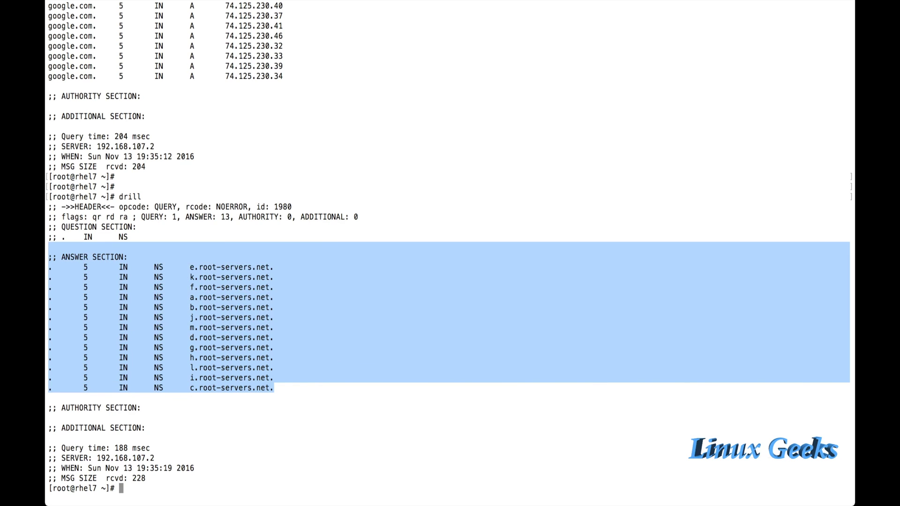
left_click(48, 247)
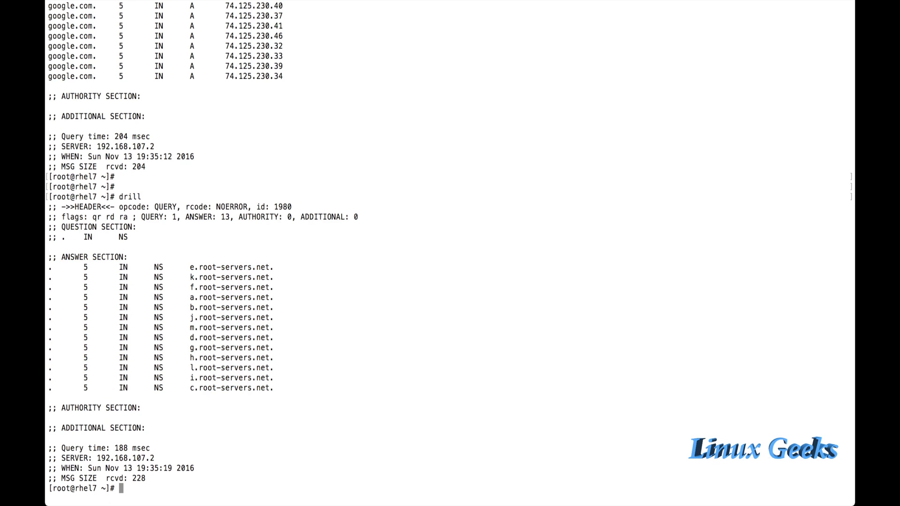